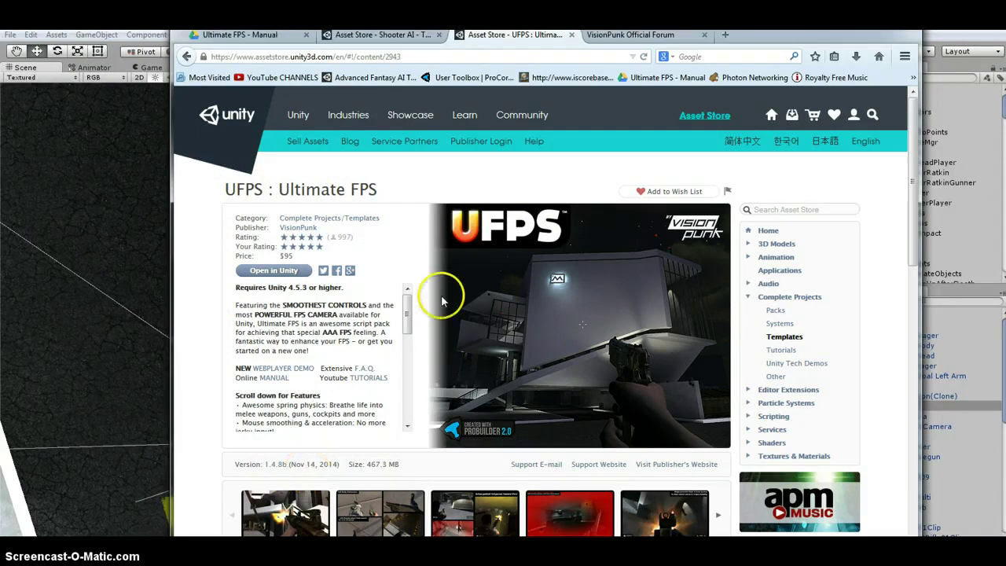
# Review the Shooter AI and UFPS Asset Store pages, the Ultimate FPS manual and the VisionPunk Official Forum
pyautogui.click(394, 37)
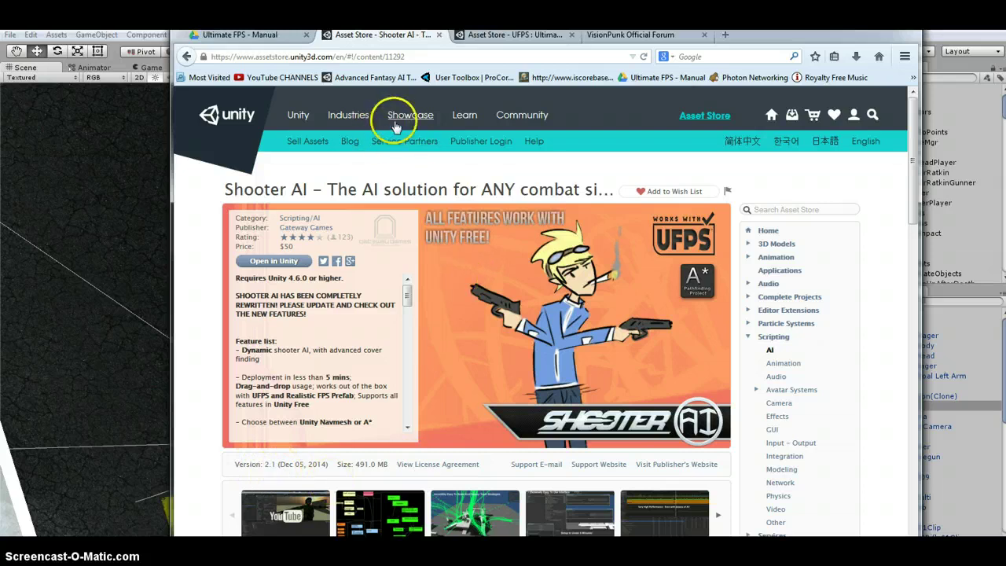
pyautogui.click(275, 36)
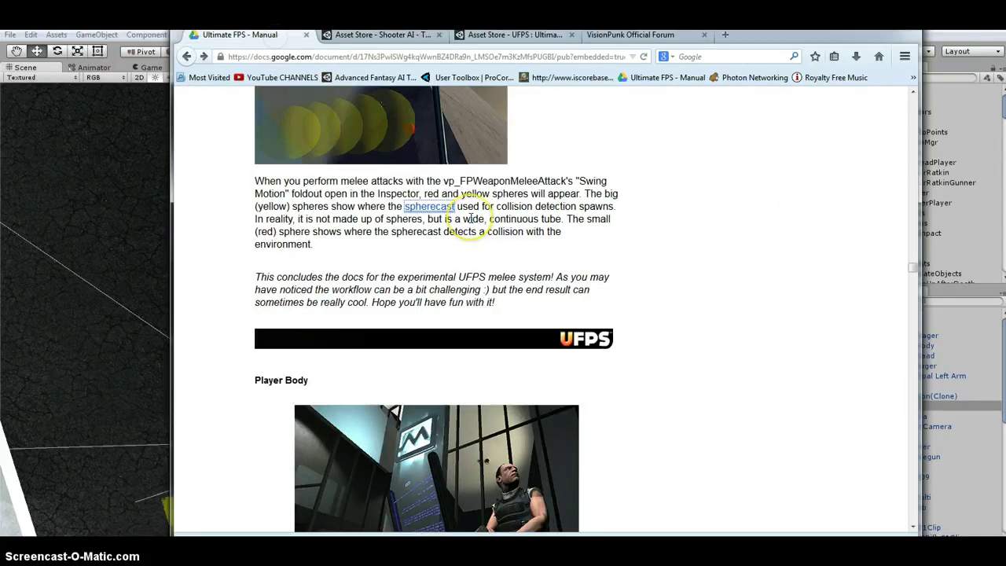
pyautogui.scroll(6, 471, 218)
pyautogui.scroll(-6, 471, 222)
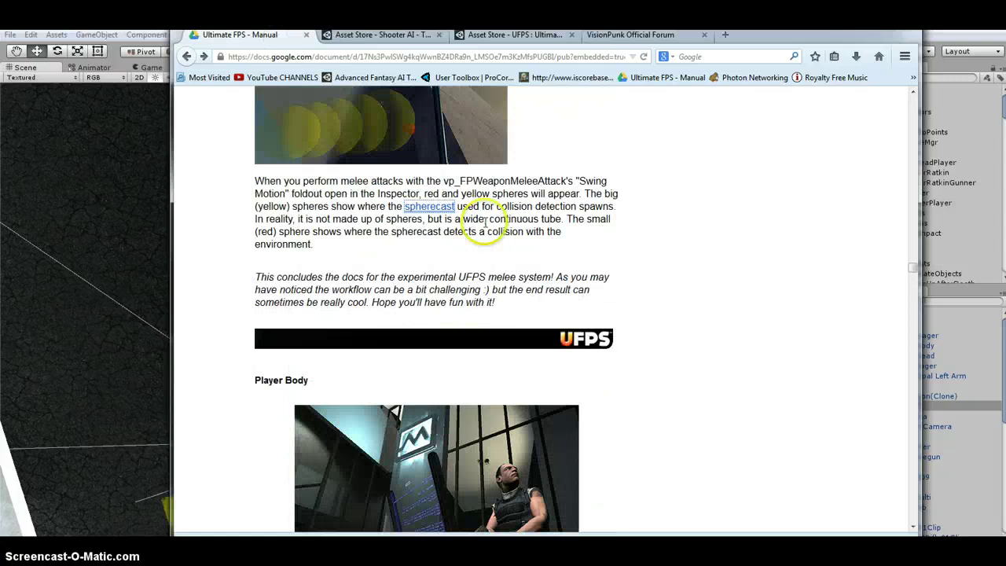
pyautogui.scroll(5, 483, 224)
pyautogui.click(515, 35)
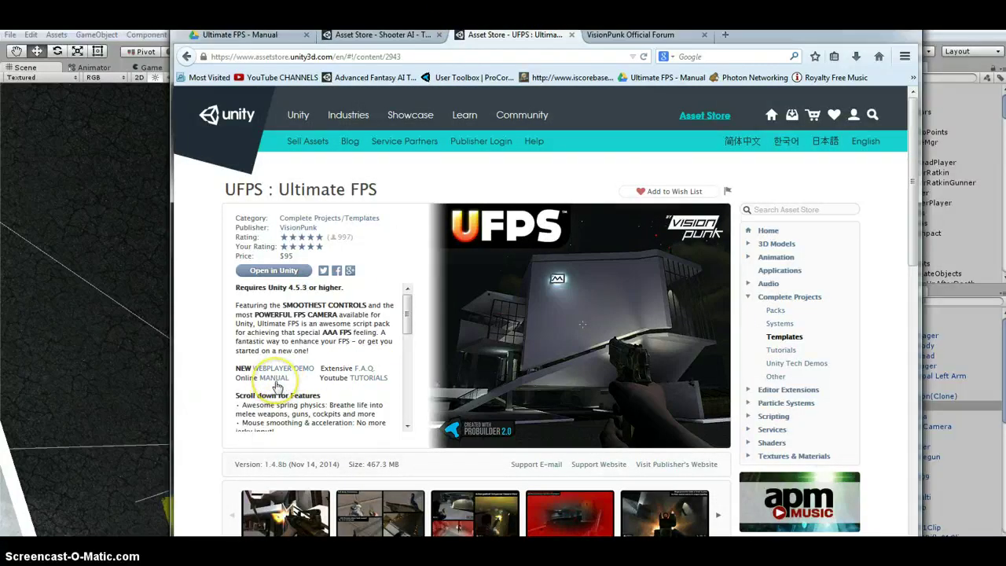
pyautogui.click(649, 36)
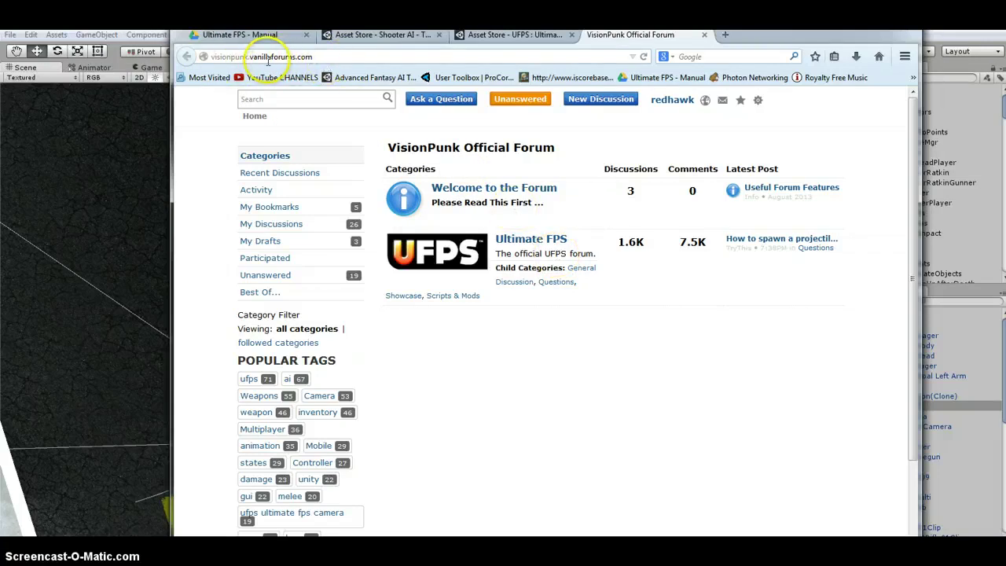
pyautogui.click(509, 35)
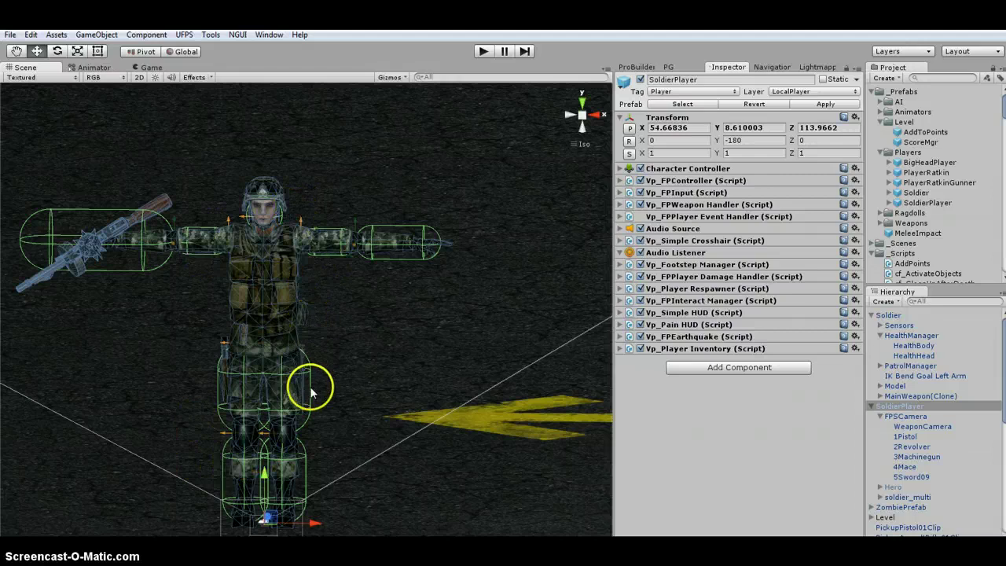
# Examine the level around SoldierPlayer and view the ProBuilder 2 page from ProCore's Asset Store listing
pyautogui.scroll(-10, 360, 355)
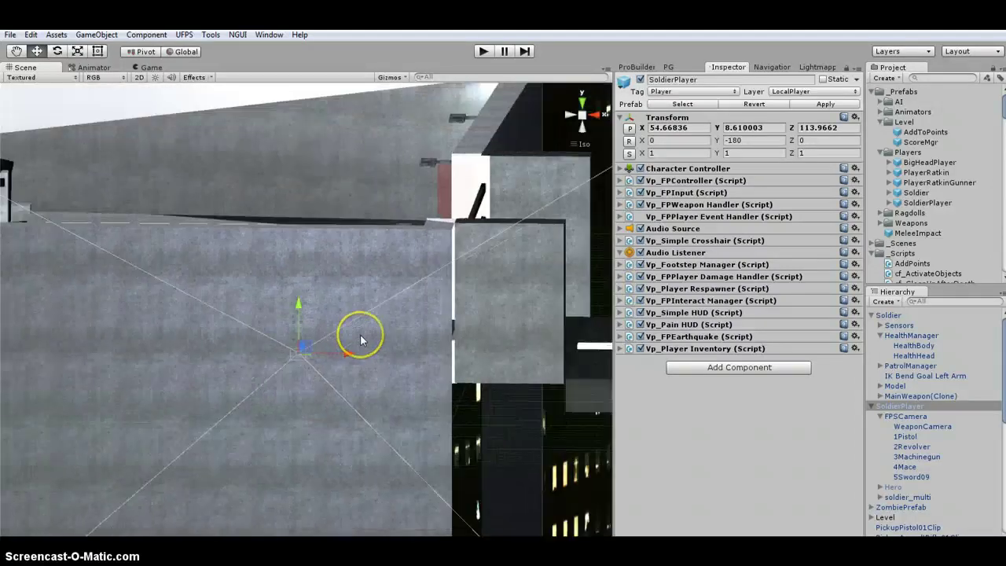
pyautogui.scroll(-6, 361, 337)
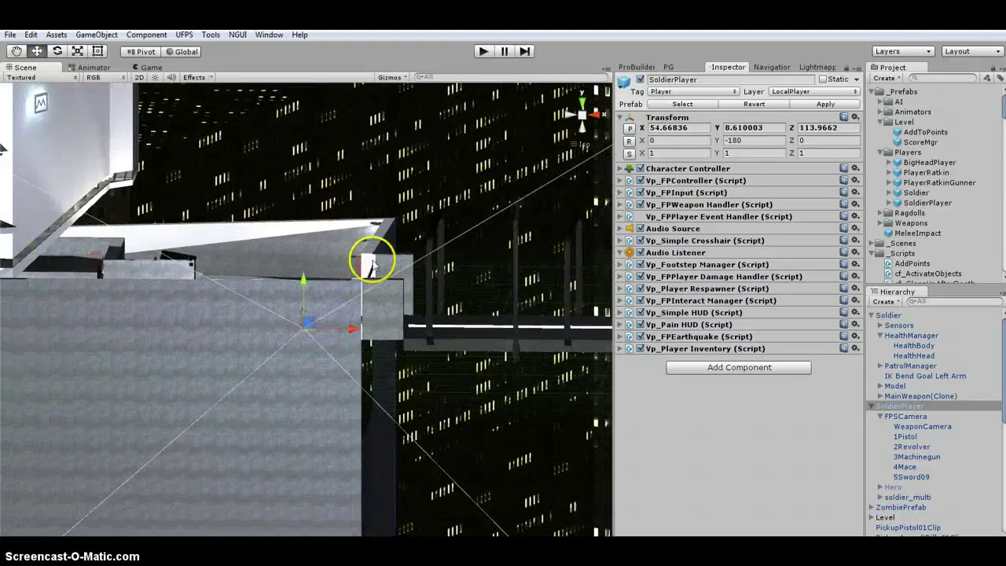
pyautogui.keyDown('alt'); pyautogui.moveTo(377, 263); pyautogui.dragTo(253, 349); pyautogui.keyUp('alt')
pyautogui.scroll(-5, 258, 314)
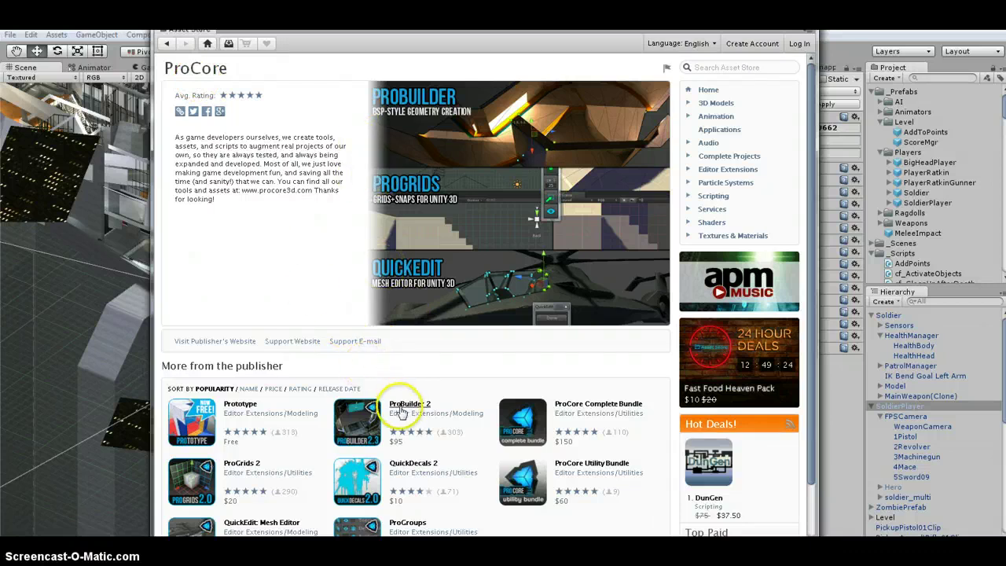
pyautogui.click(372, 422)
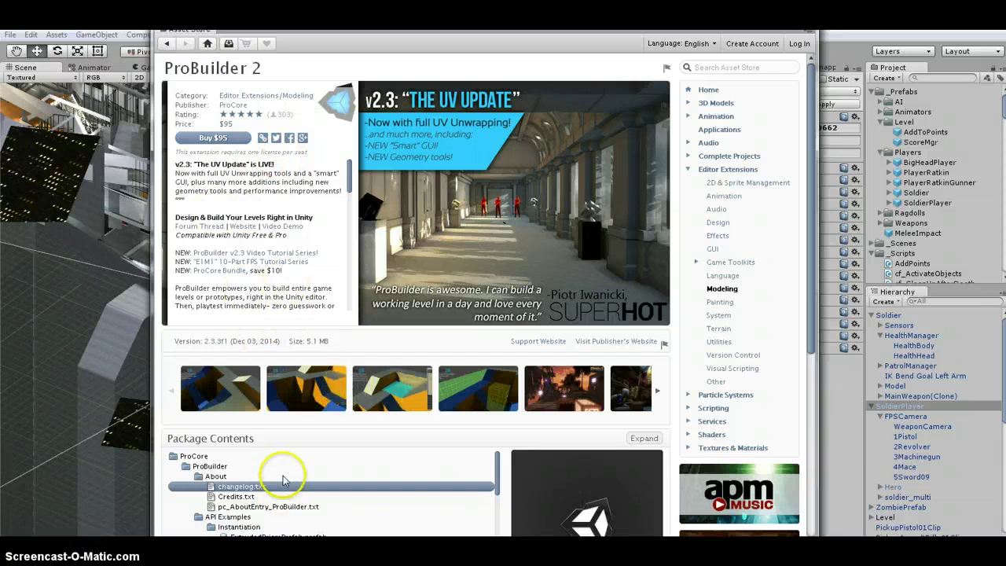
pyautogui.click(74, 503)
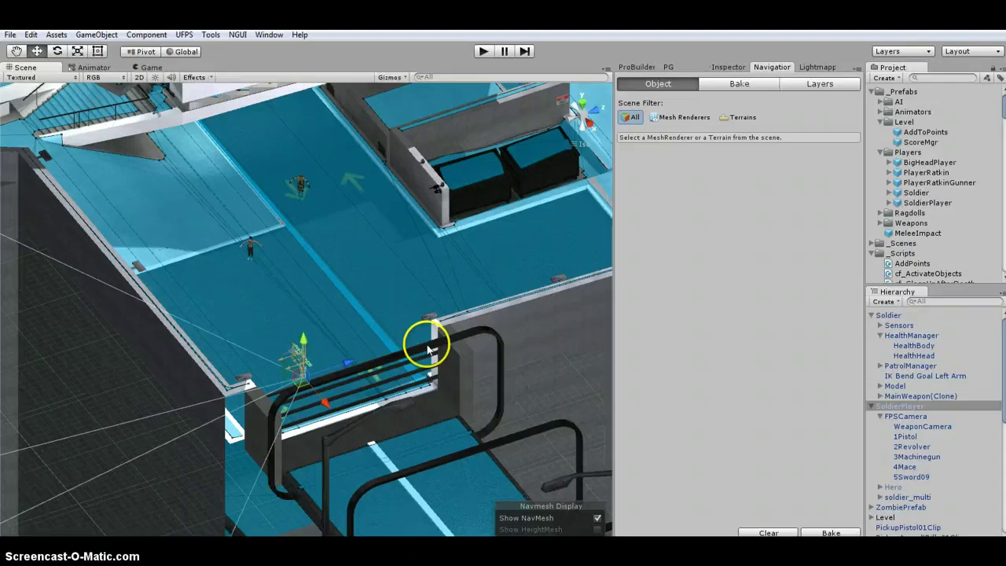
# Examine the level's NavMesh around the soldier and zombie, and locate the Fully Finished Character prefabs under Shooter AI
pyautogui.moveTo(358, 182); pyautogui.dragTo(447, 371, button='middle')
pyautogui.scroll(-10, 369, 295)
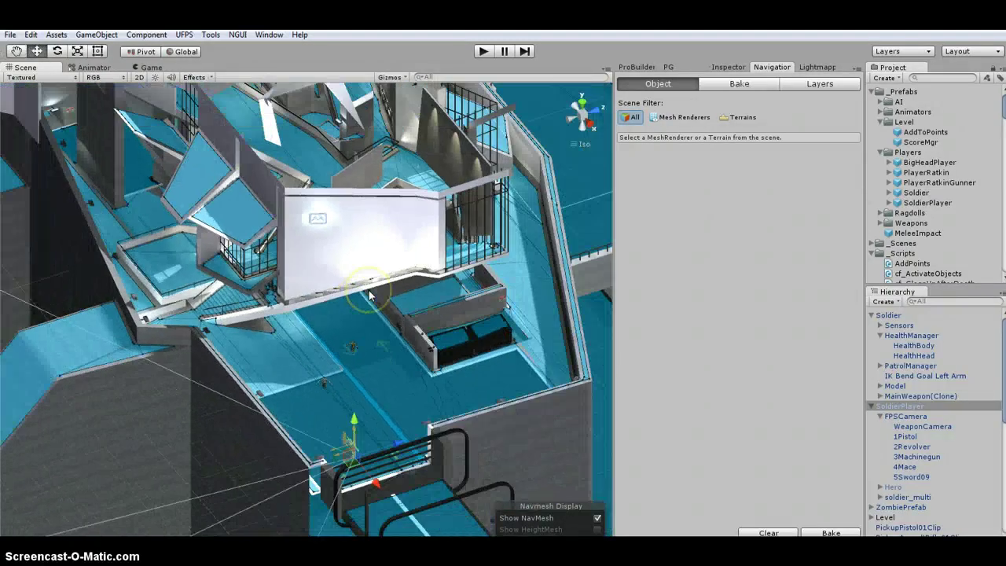
pyautogui.scroll(10, 369, 294)
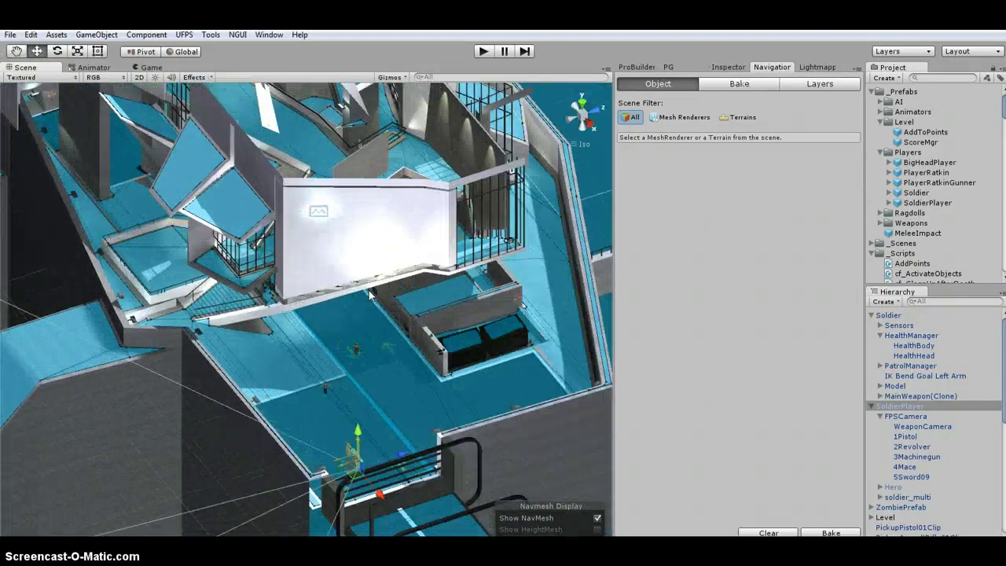
pyautogui.scroll(3, 369, 295)
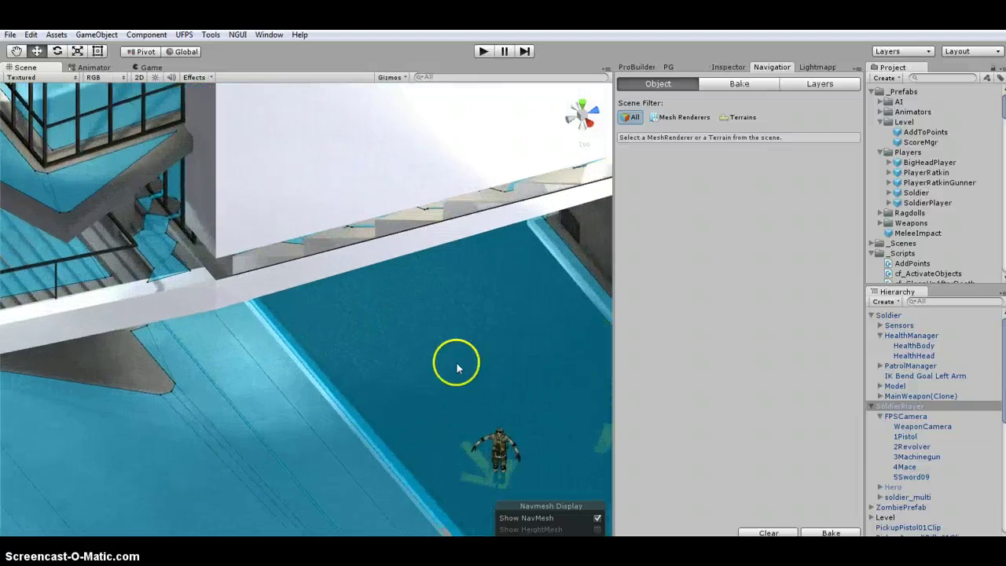
pyautogui.moveTo(456, 361); pyautogui.dragTo(306, 134, button='middle')
pyautogui.scroll(3, 343, 216)
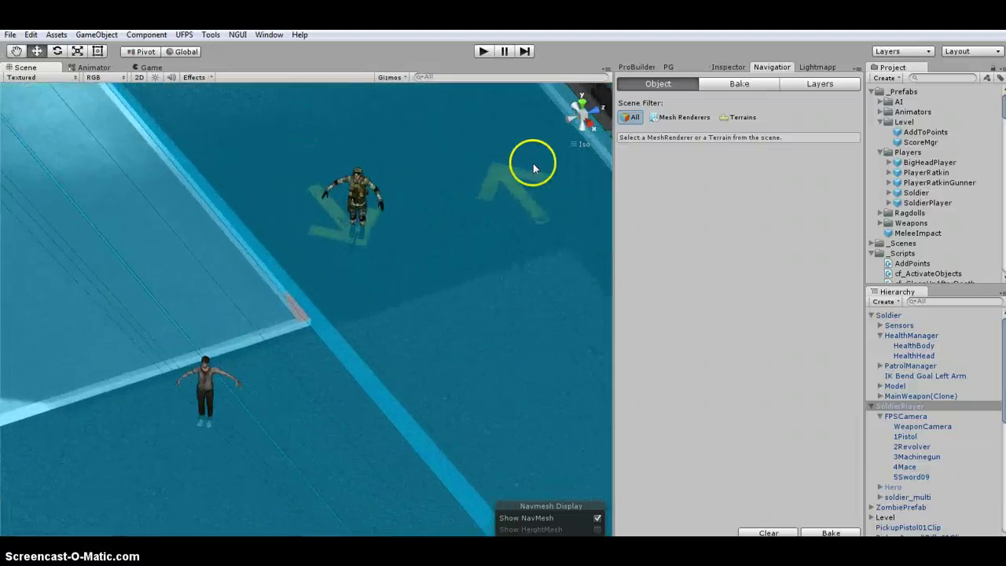
pyautogui.click(729, 68)
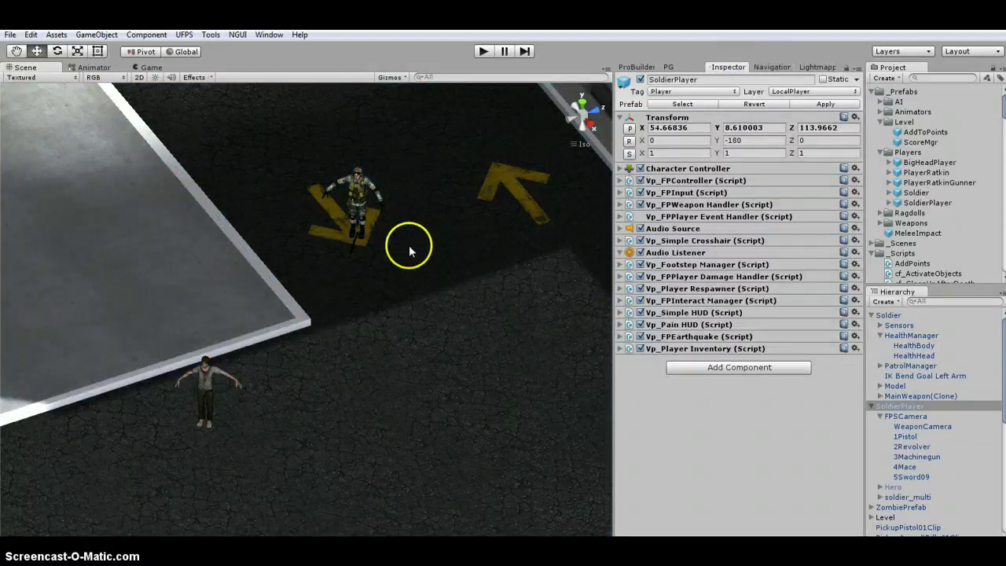
pyautogui.scroll(-5, 928, 182)
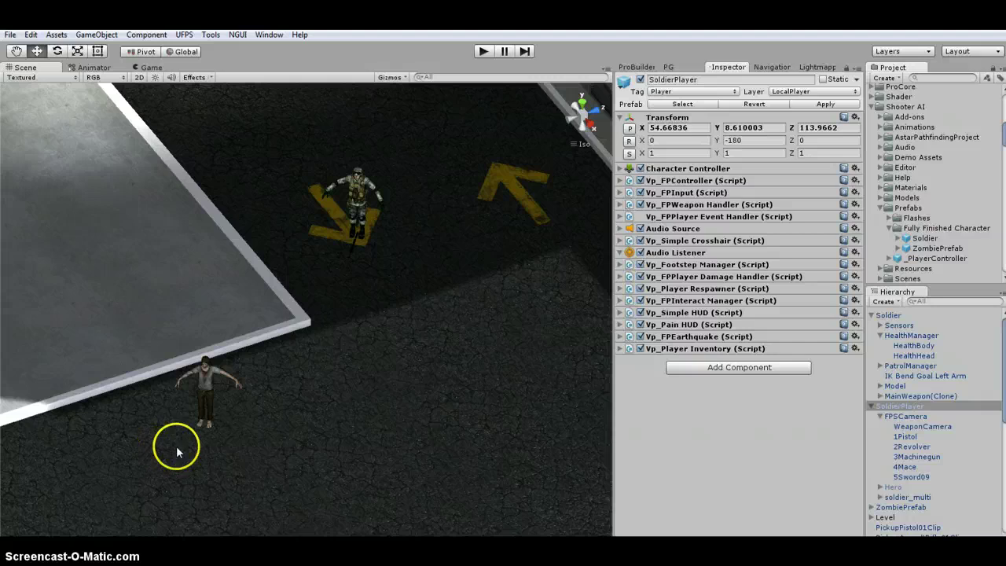
# Run the game in Play mode and attack the approaching zombie with the sword
pyautogui.click(484, 52)
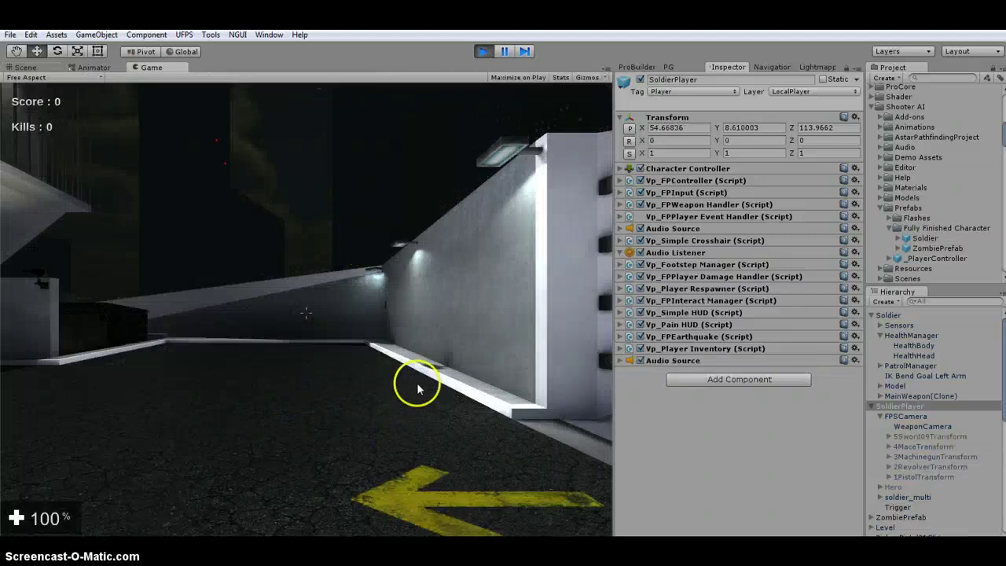
pyautogui.click(418, 385)
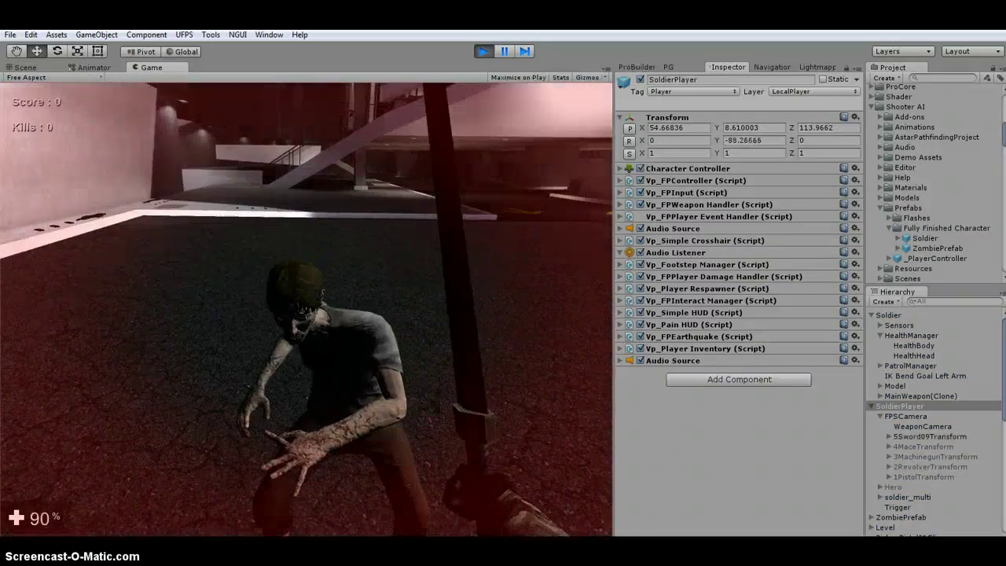
pyautogui.click(305, 304)
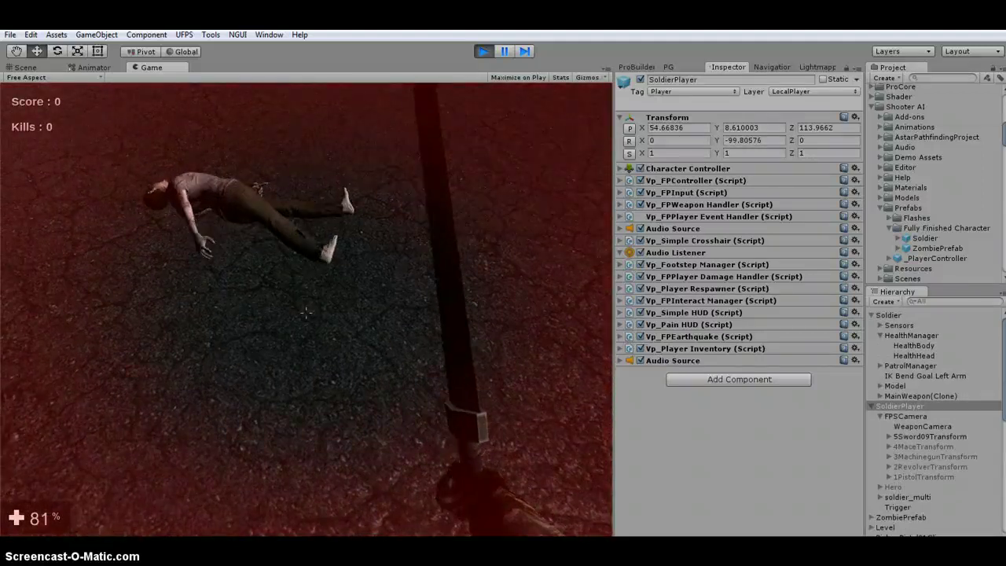
# Switch to the mace and on to the machine gun, cross the lot and shoot the enemy soldier
pyautogui.press('4')
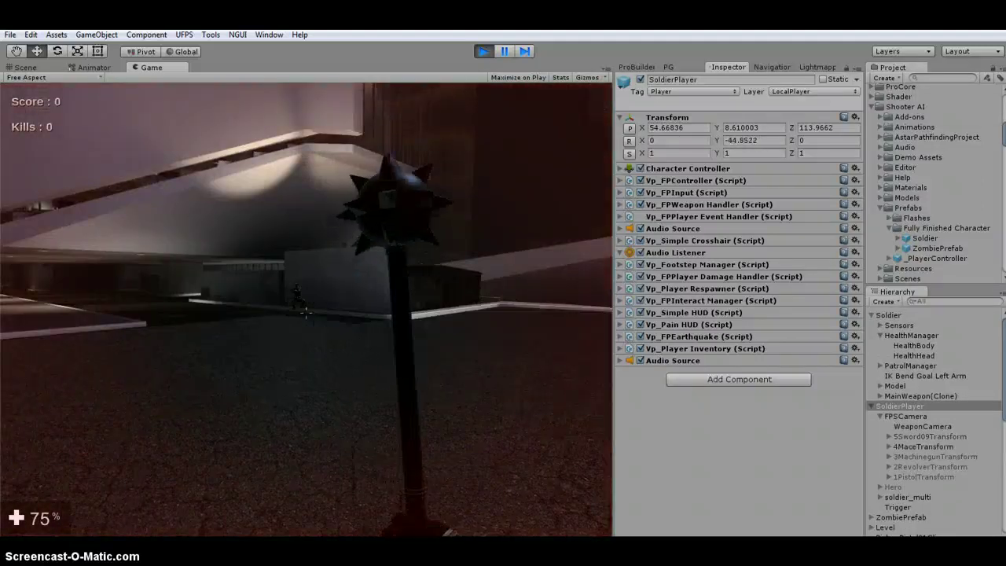
pyautogui.press('3')
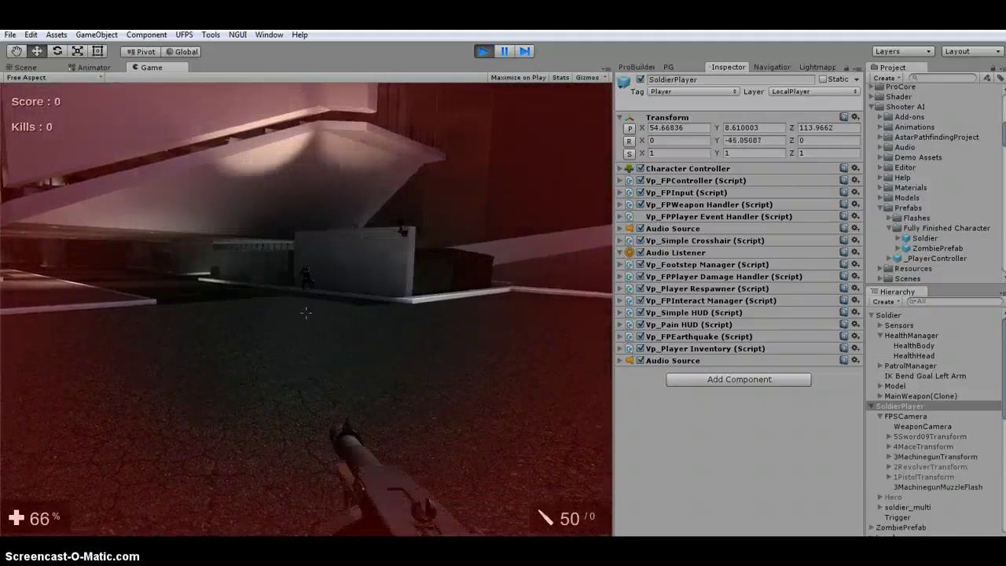
pyautogui.press('a')
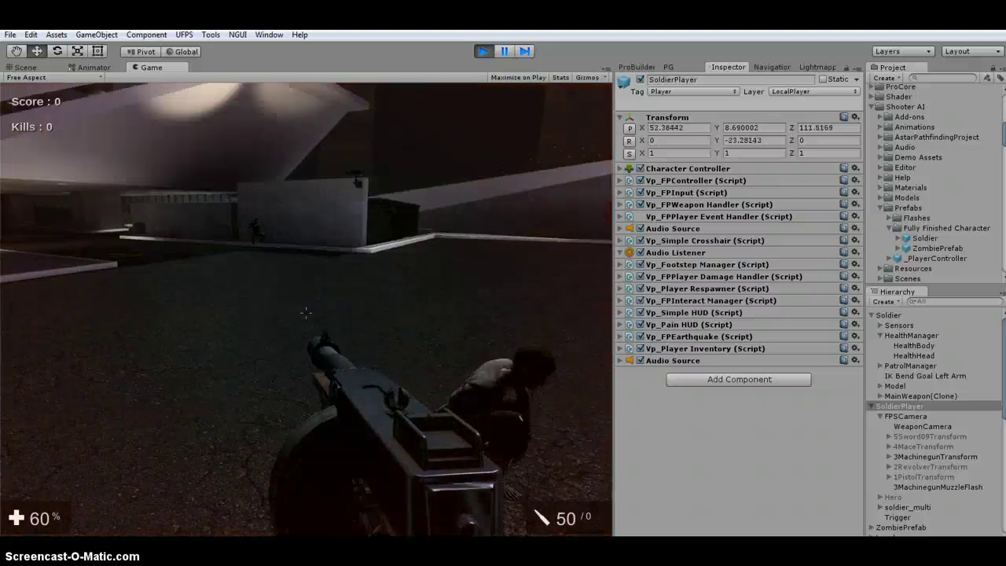
pyautogui.press('w')
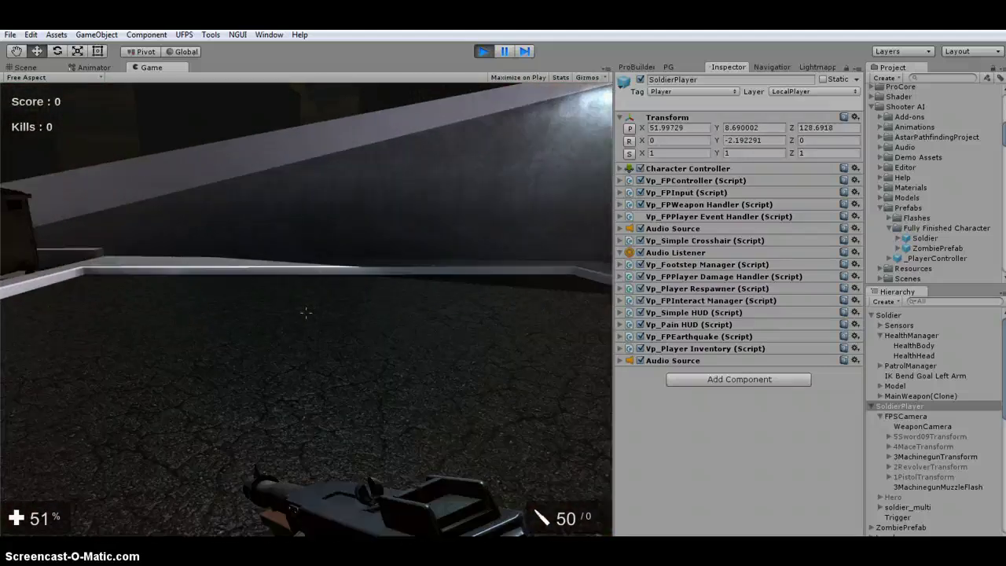
pyautogui.press('w')
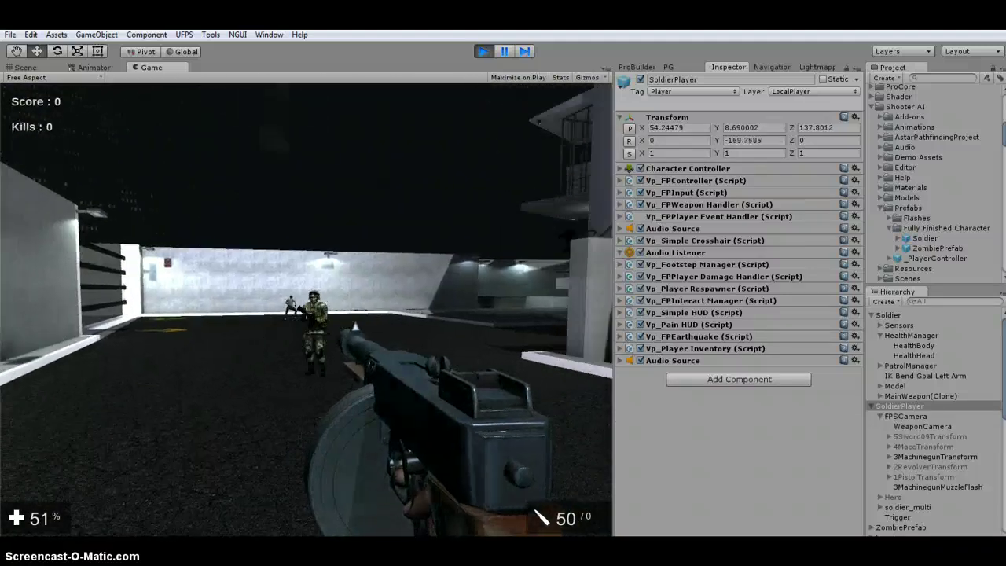
pyautogui.click(306, 310)
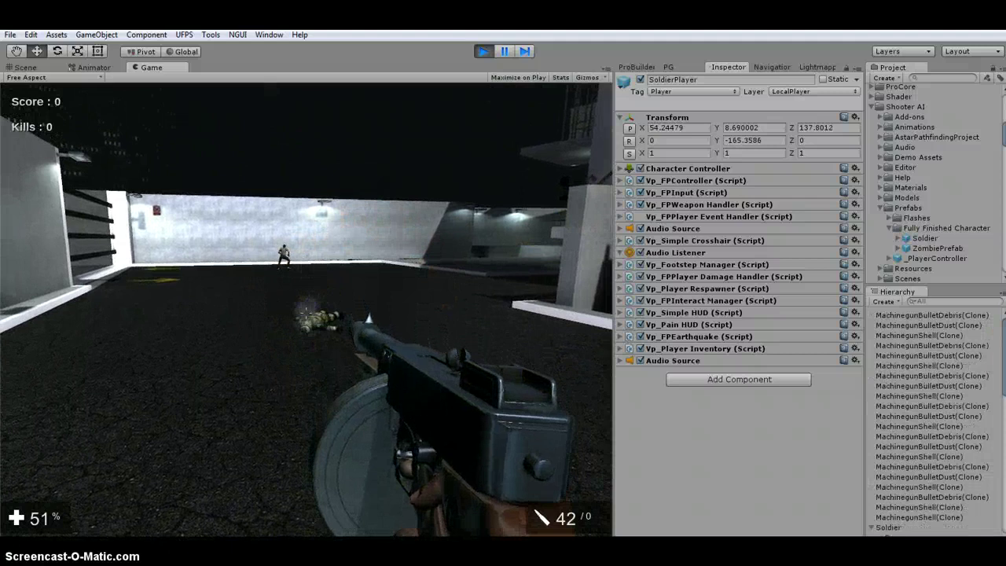
# Switch to the revolver and fire at the distant zombie near the lit wall
pyautogui.press('q')
pyautogui.press('w')
pyautogui.click(306, 302)
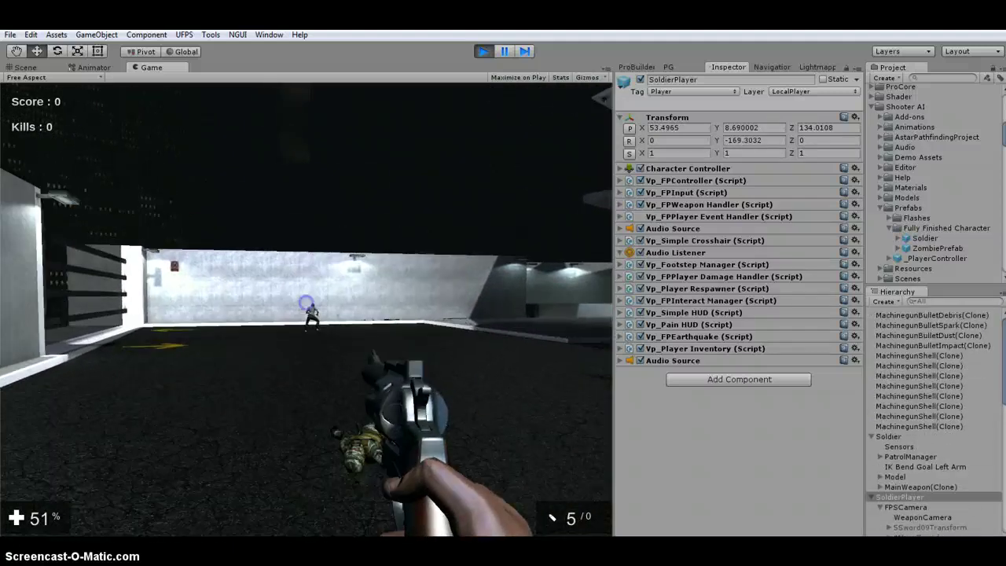
pyautogui.click(307, 302)
pyautogui.click(306, 303)
pyautogui.moveTo(305, 312)
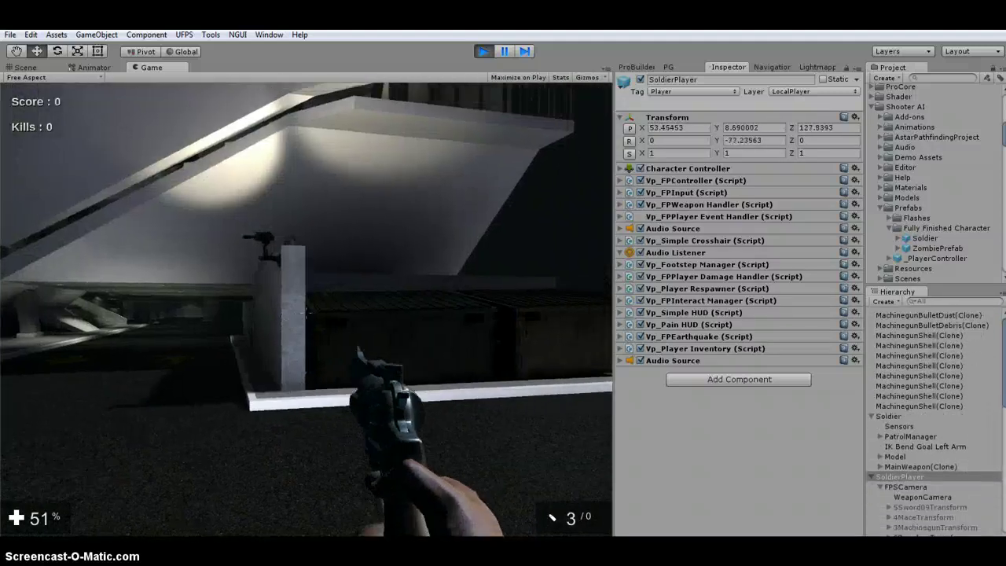
# Approach the turret on the concrete wall and destroy it with the revolver
pyautogui.press('w')
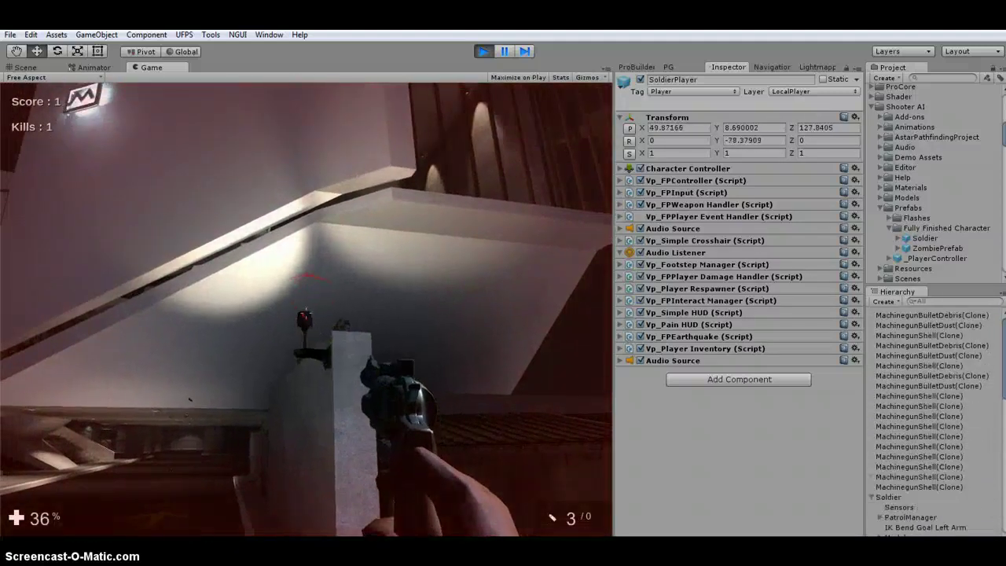
pyautogui.click(307, 302)
pyautogui.click(307, 303)
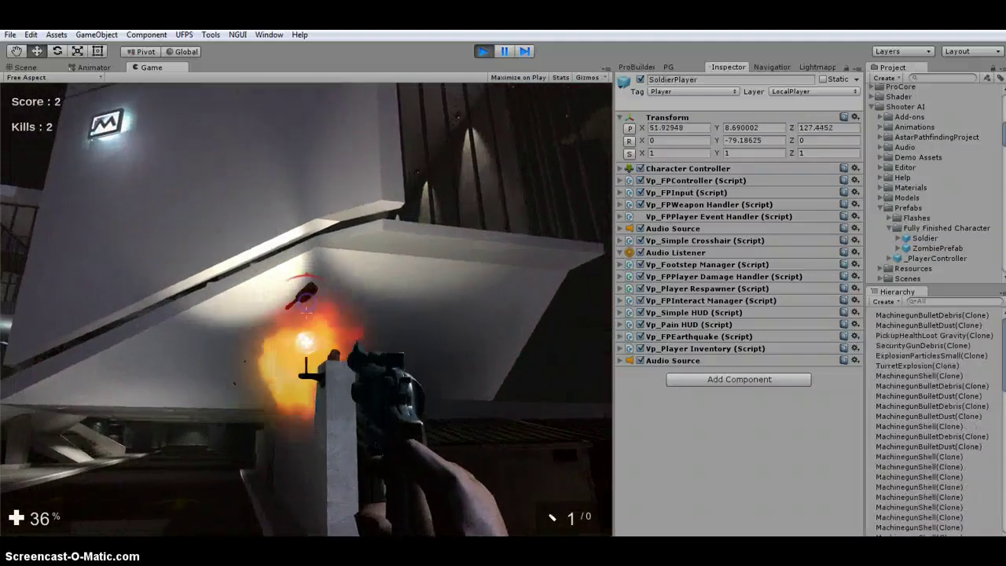
# Switch to the pistol and collect the health pickup beside the destroyed turret's wall
pyautogui.press('1')
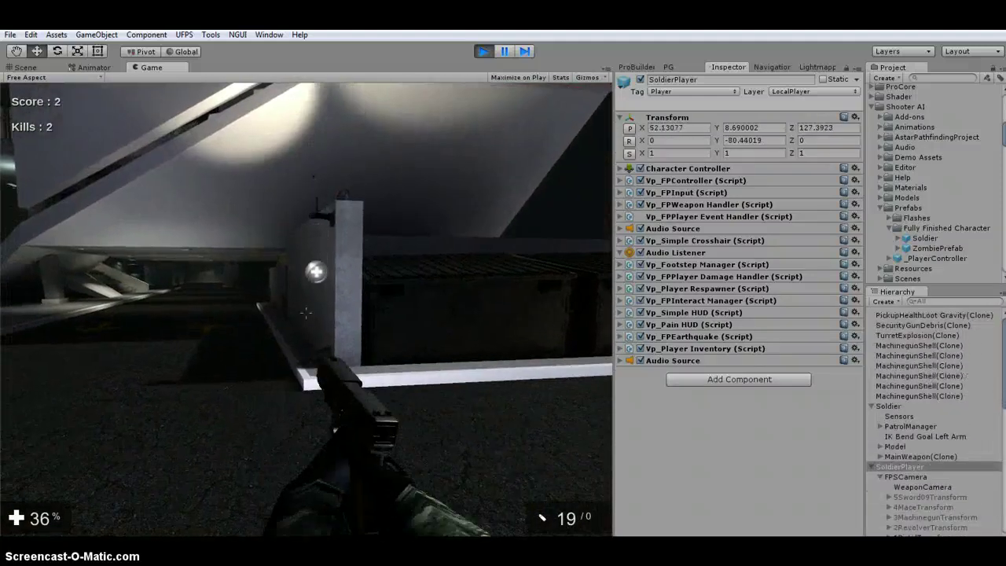
pyautogui.press('w')
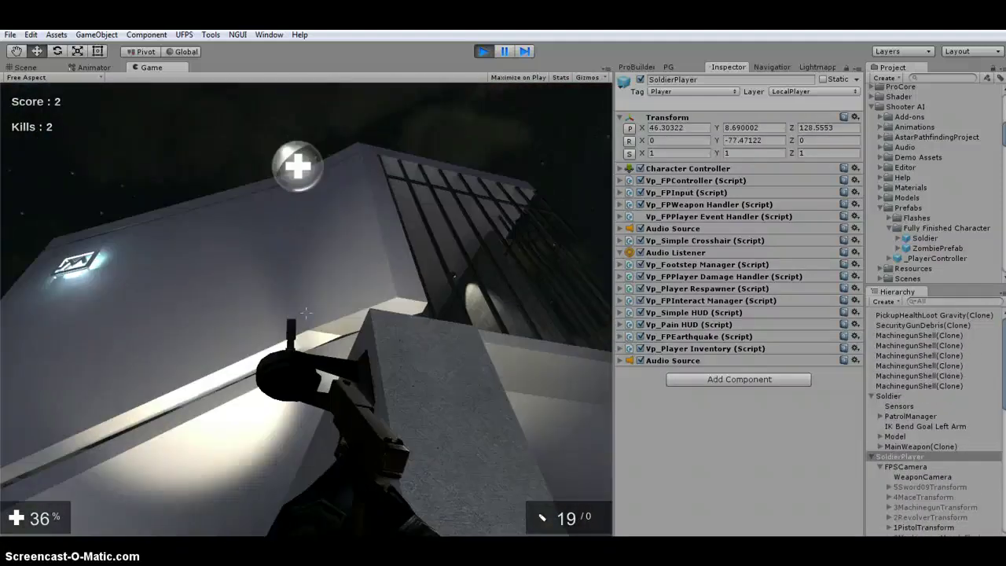
pyautogui.press('w')
pyautogui.press('space')
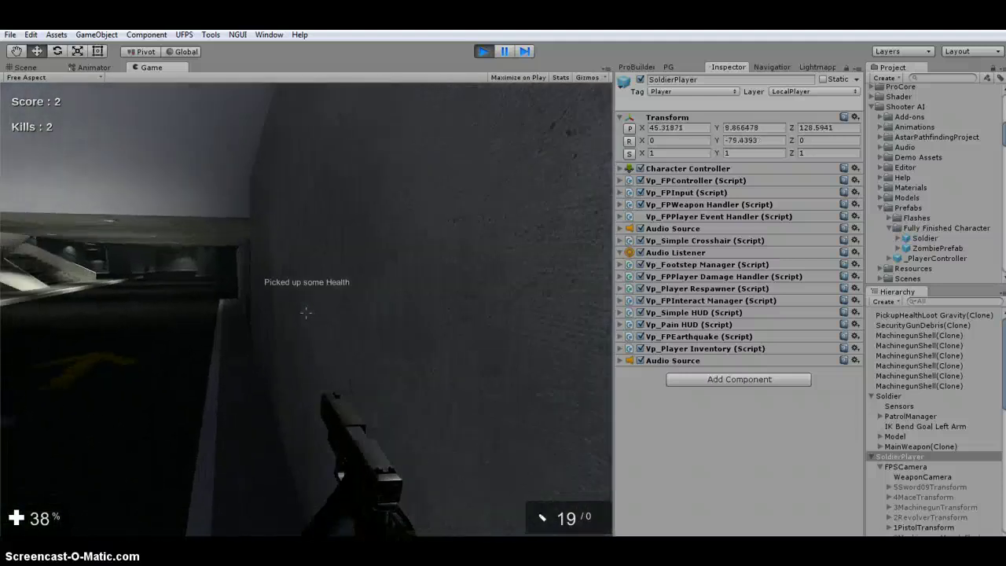
# Walk back across the lot past the fallen soldier with the pistol
pyautogui.press('w')
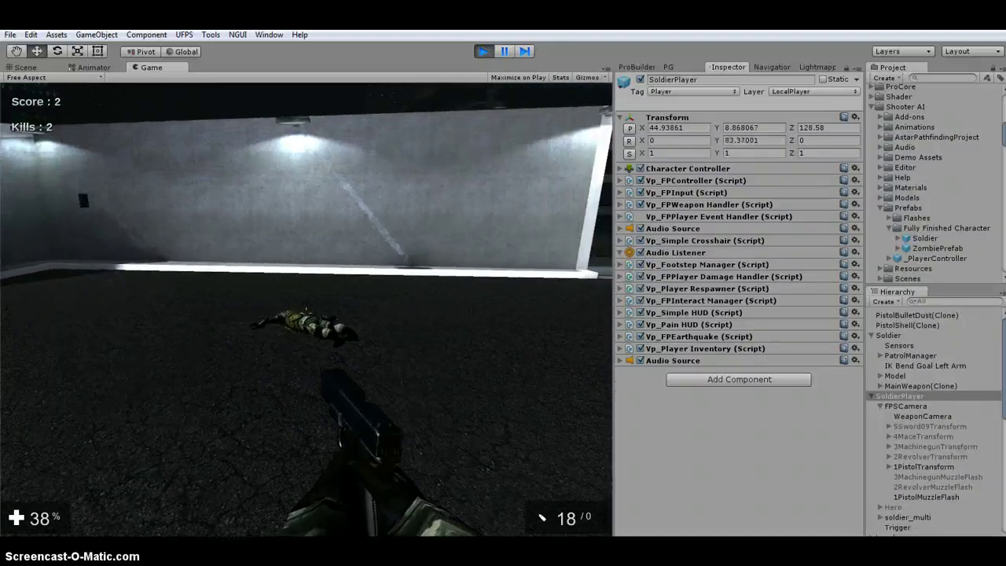
pyautogui.press('w')
pyautogui.press('w')
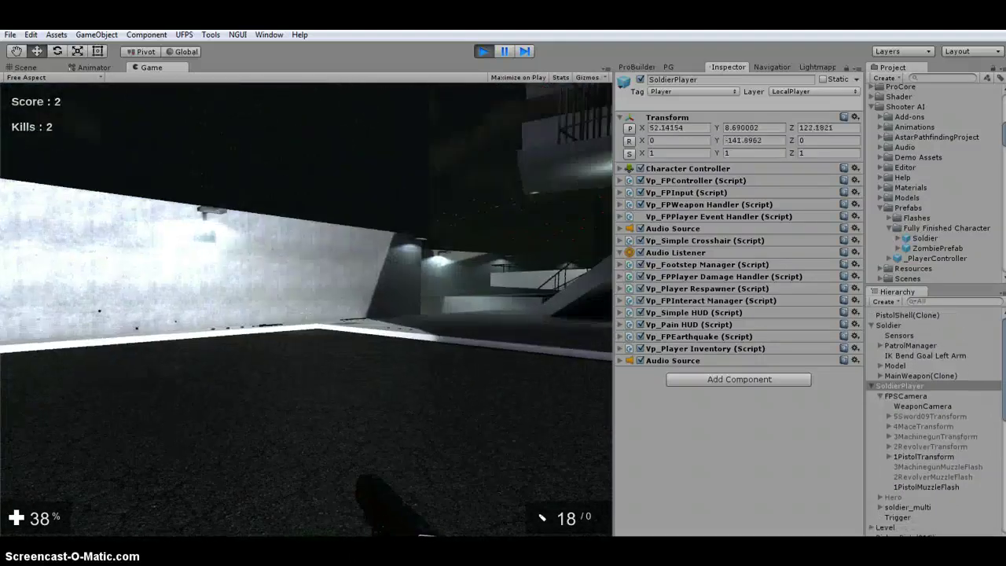
# Release the game's mouse capture and stop play mode to return to editing the scene
pyautogui.press('Escape')
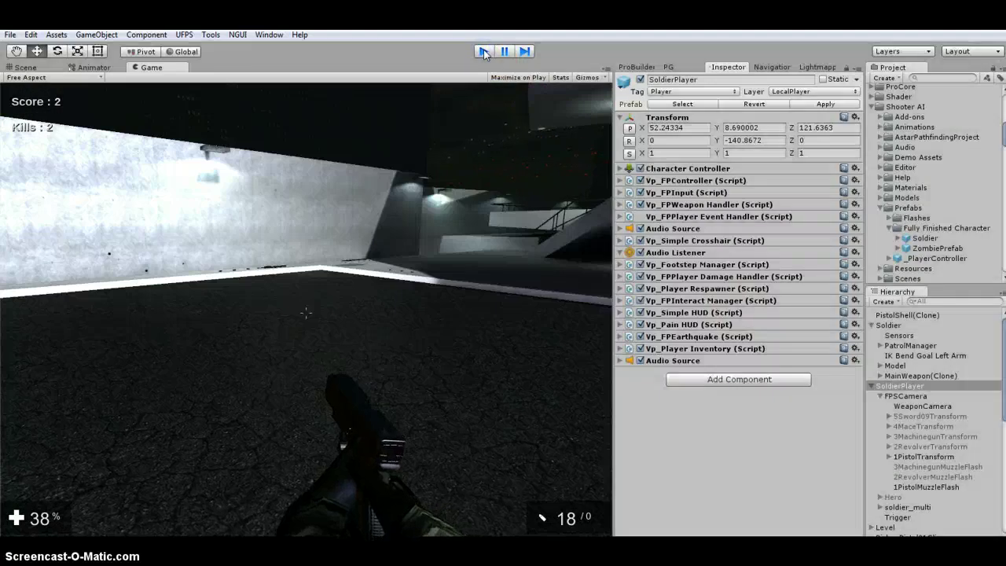
pyautogui.click(484, 51)
# Select ZombiePrefab in the scene and examine the respawn time and death spawn settings of its Clean Up After Death script
pyautogui.scroll(-3, 923, 435)
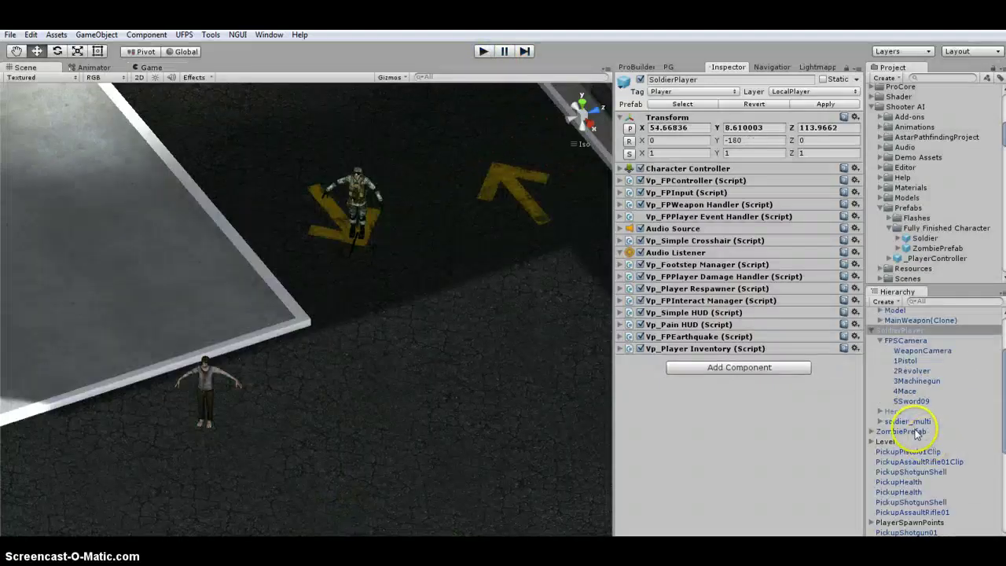
pyautogui.click(912, 431)
pyautogui.scroll(-10, 741, 366)
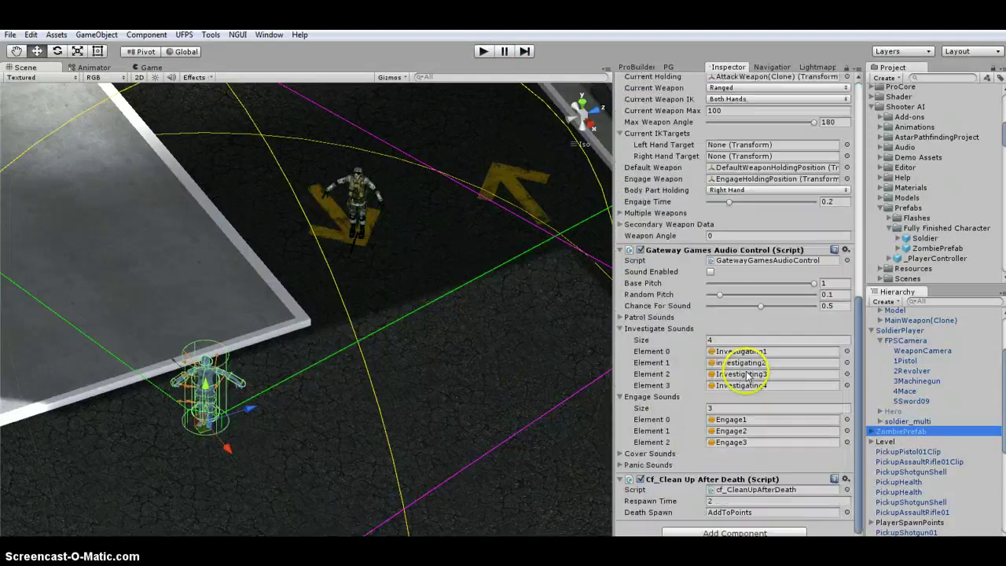
pyautogui.click(733, 500)
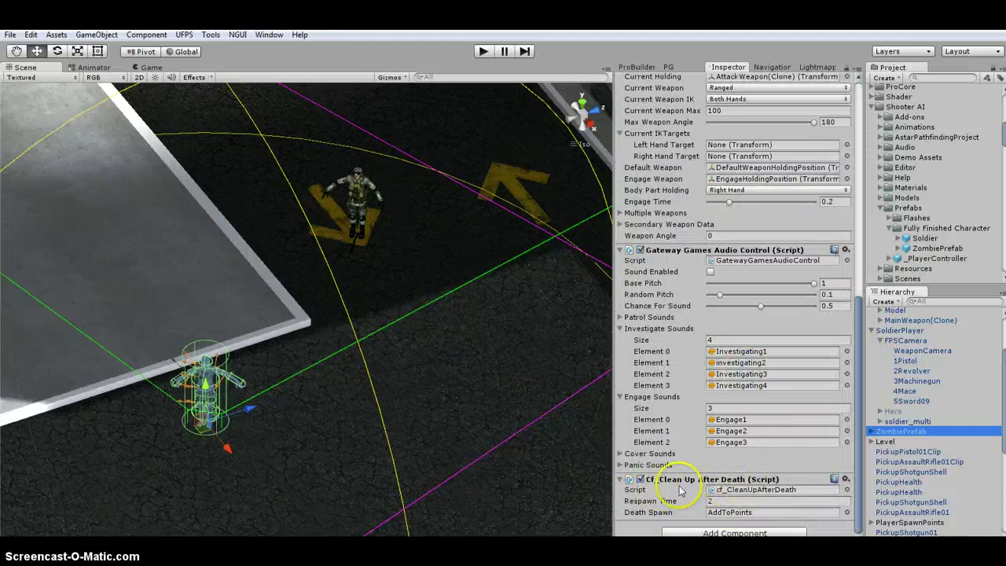
pyautogui.write('2')
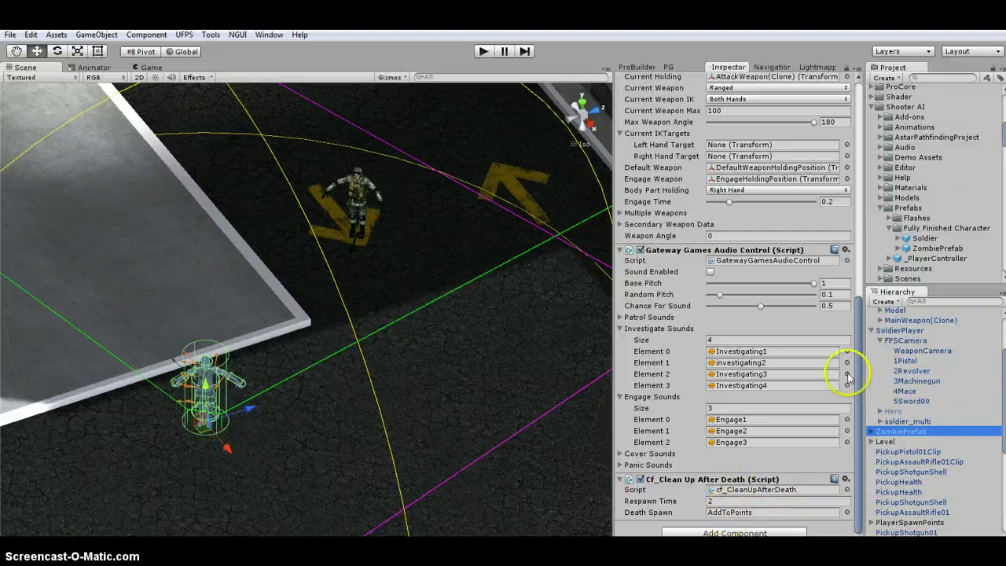
# Attach the cf_CleanUpAfterDeath script from the _Scripts folder to the Soldier object in the scene
pyautogui.scroll(3, 888, 326)
pyautogui.click(890, 315)
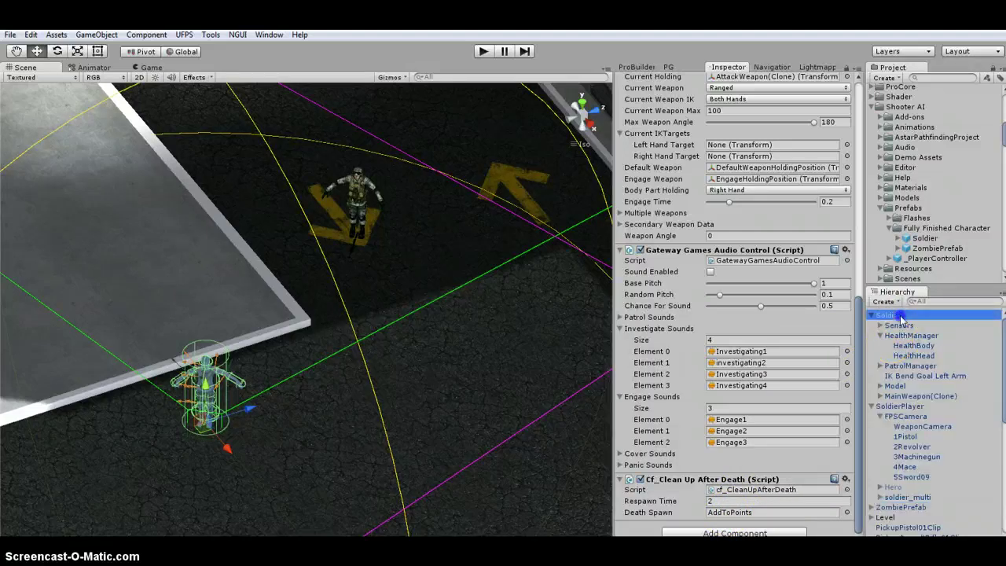
pyautogui.scroll(-5, 892, 228)
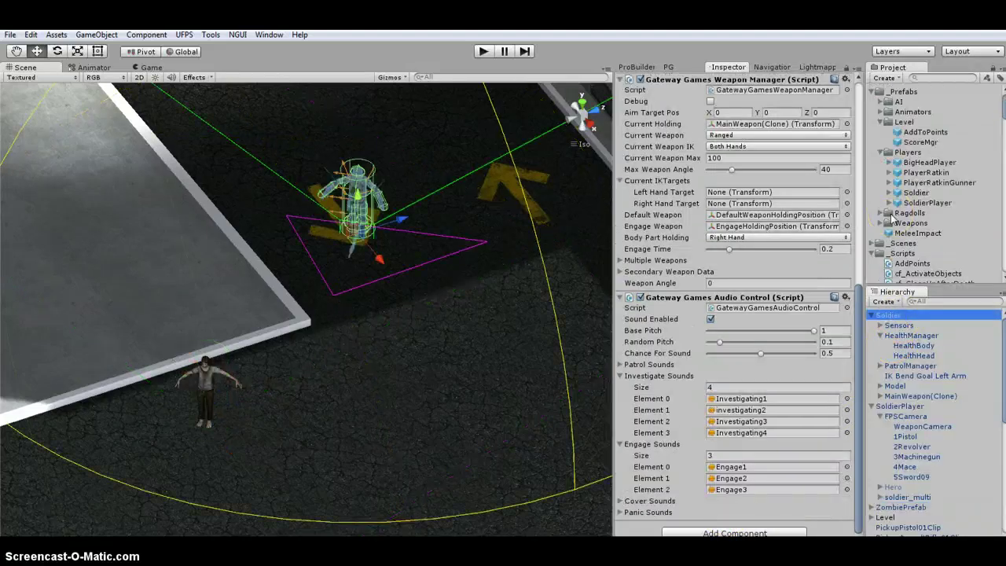
pyautogui.scroll(-5, 892, 220)
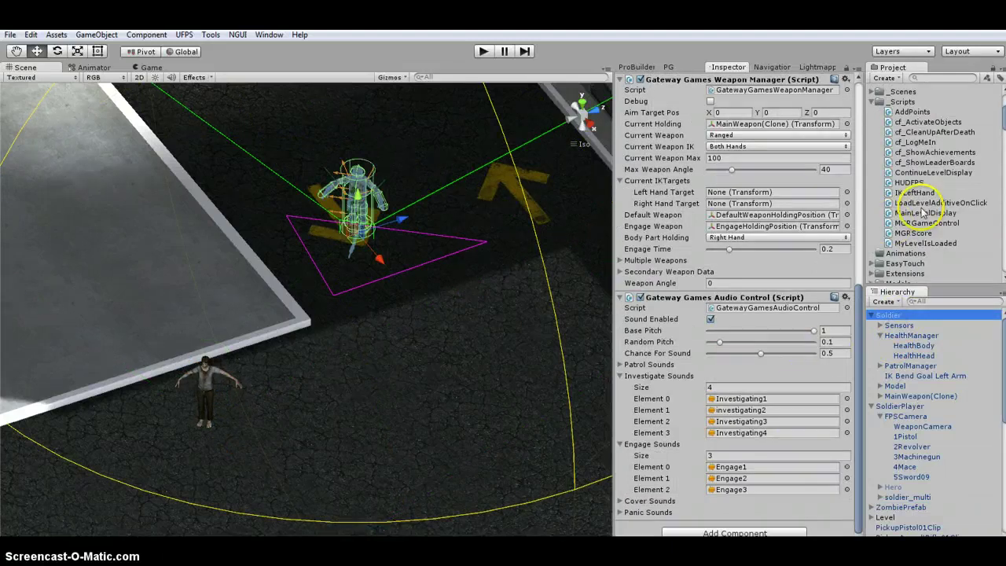
pyautogui.moveTo(938, 131); pyautogui.dragTo(639, 470)
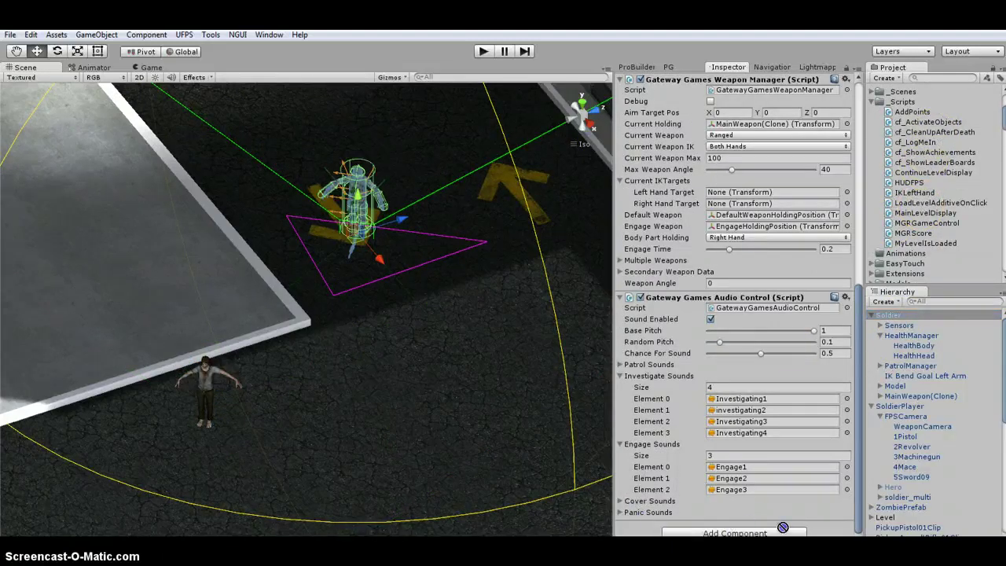
pyautogui.moveTo(860, 399); pyautogui.dragTo(891, 316)
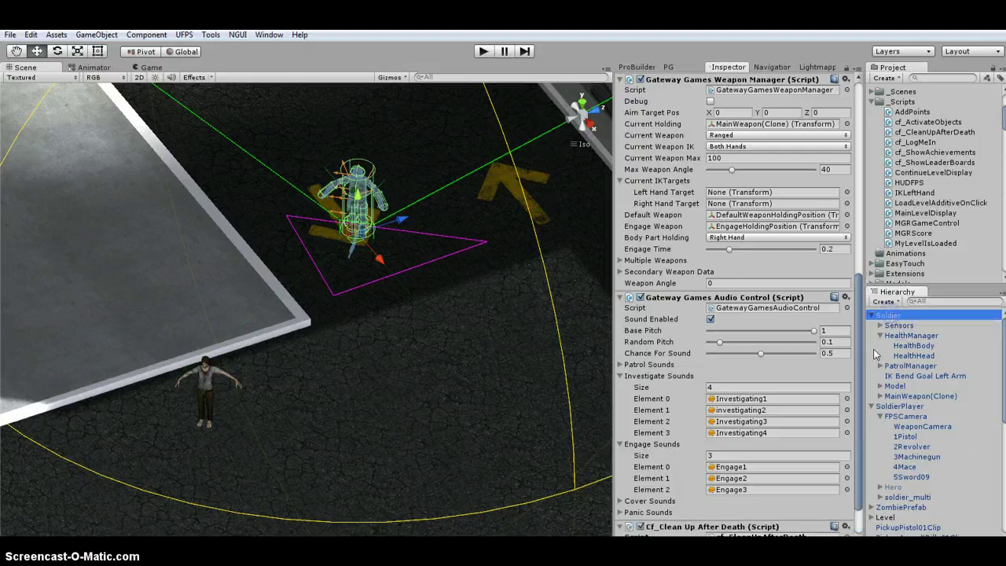
pyautogui.scroll(-3, 751, 491)
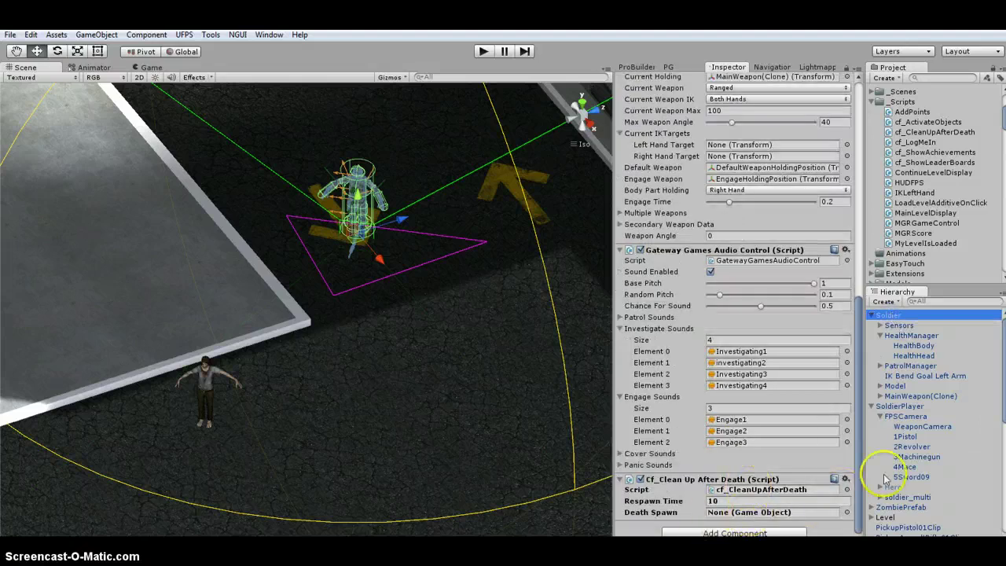
# Copy ZombiePrefab's Clean Up After Death values onto the Soldier's component, giving respawn time 2 and death spawn AddToPoints
pyautogui.click(910, 507)
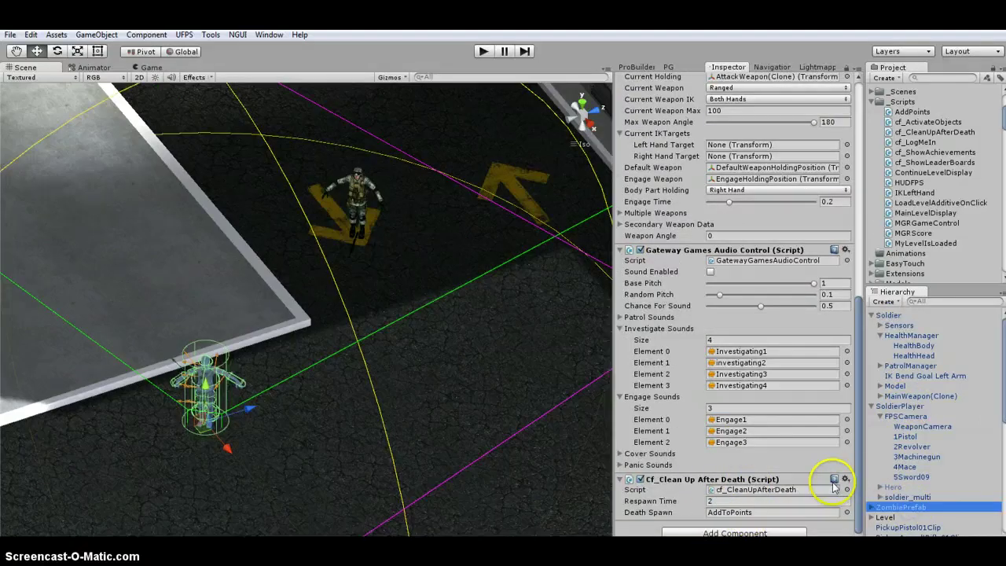
pyautogui.click(846, 478)
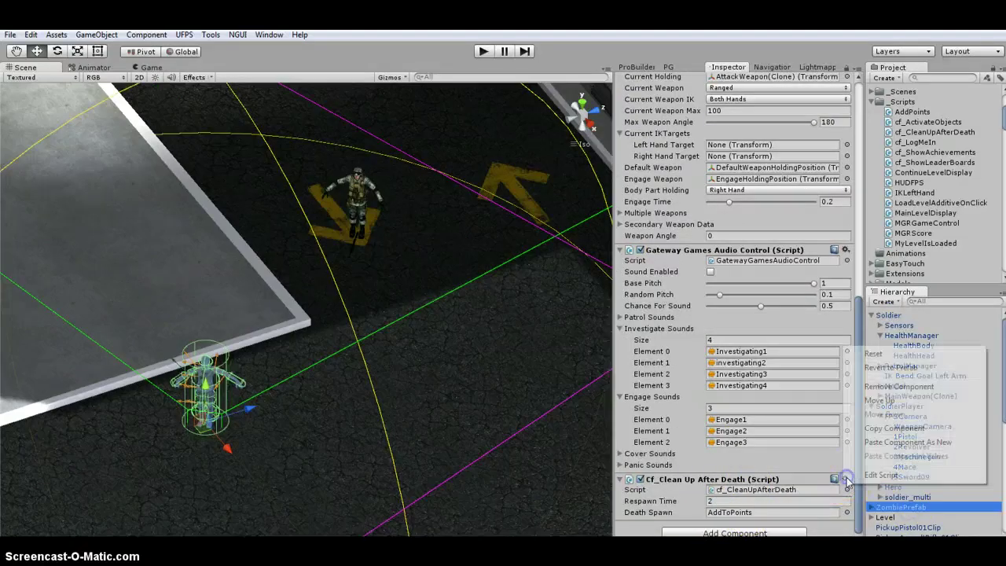
pyautogui.click(888, 428)
pyautogui.click(889, 315)
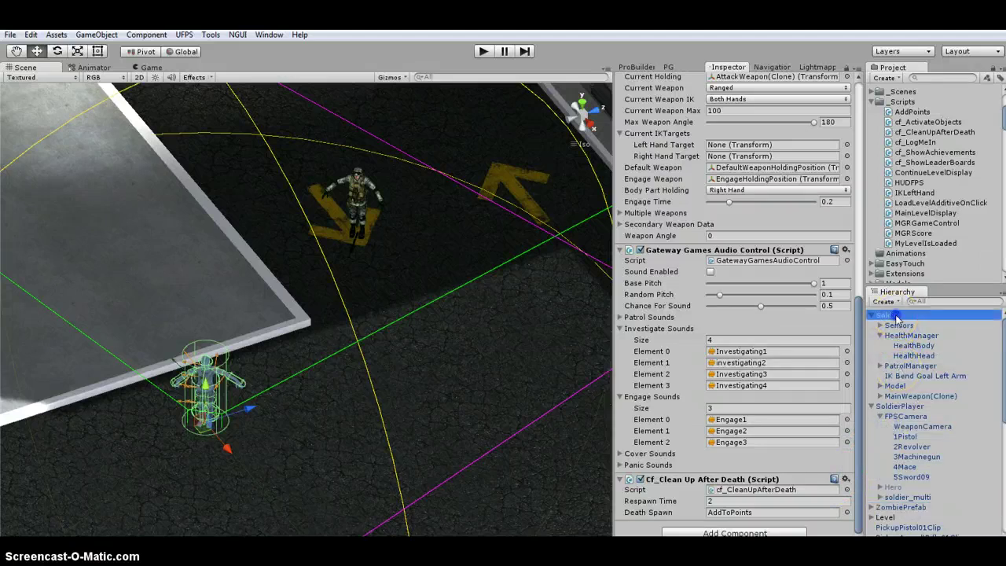
pyautogui.click(845, 478)
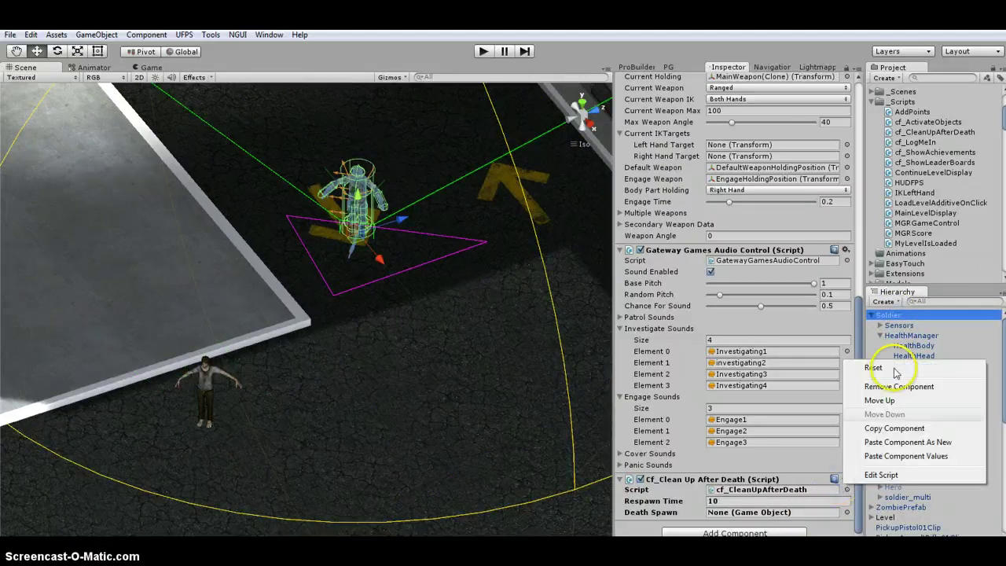
pyautogui.click(909, 457)
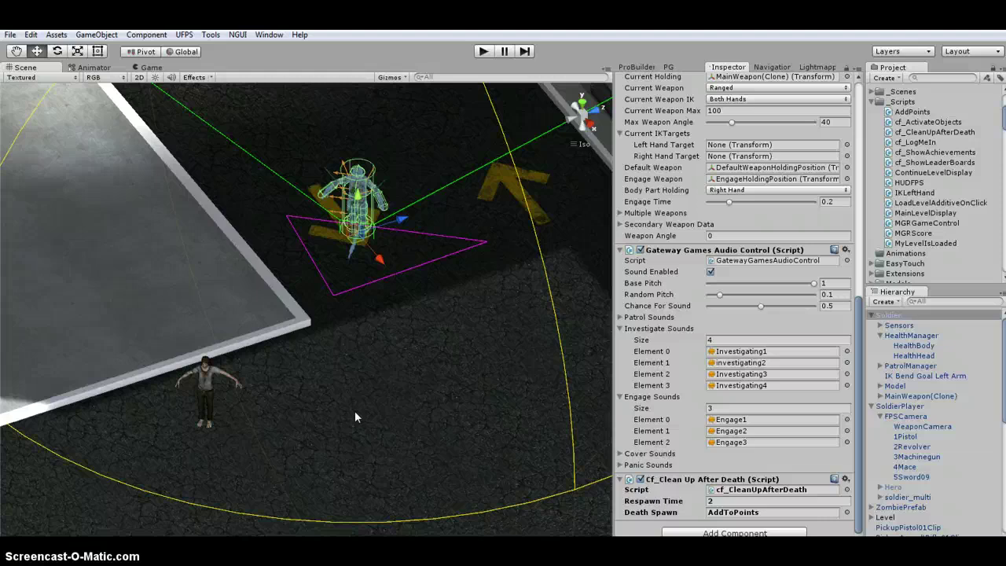
pyautogui.click(350, 449)
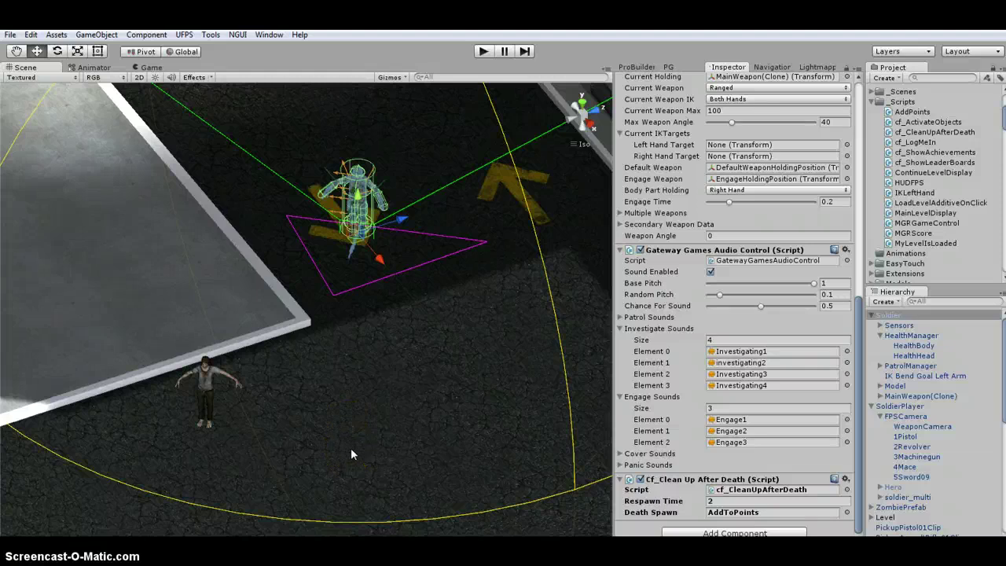